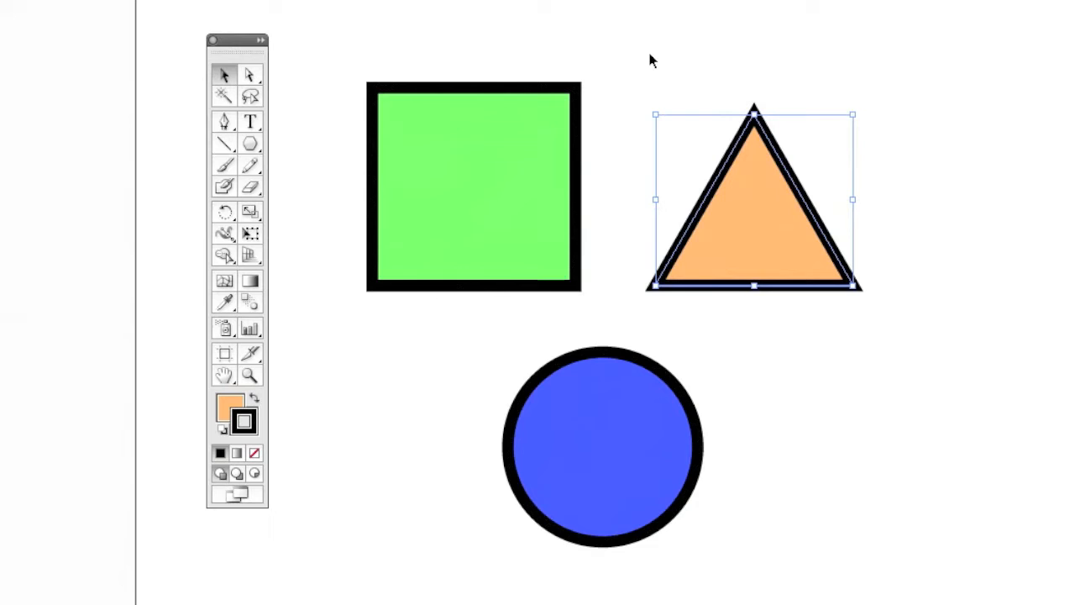
- Select the green square and the orange triangle together and move both slightly to the left, keeping them level
{"action": "left_click", "coordinate": [650, 55]}
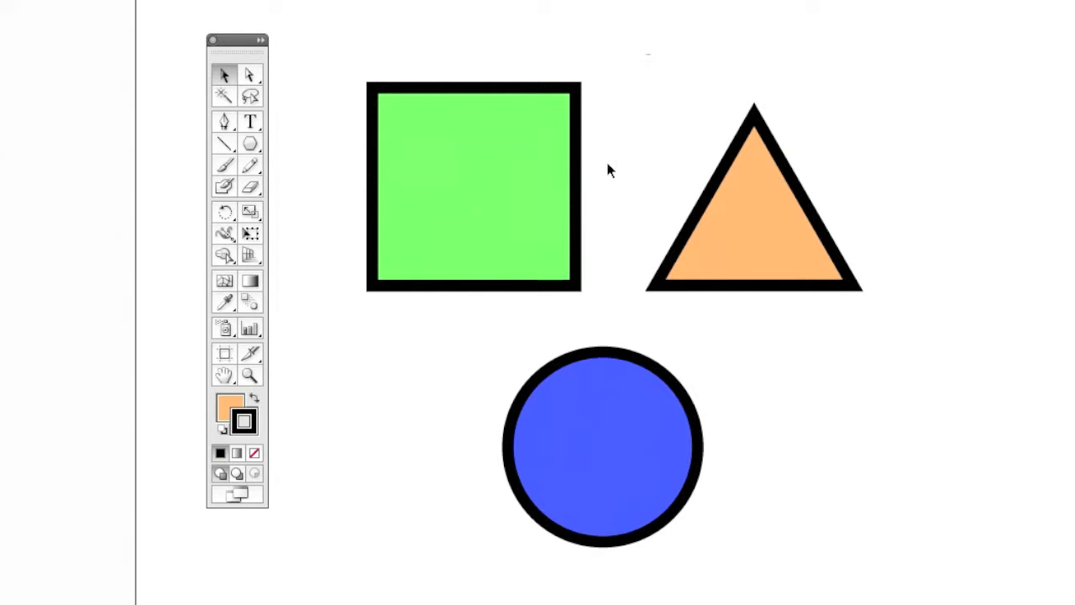
{"action": "left_click", "coordinate": [451, 177]}
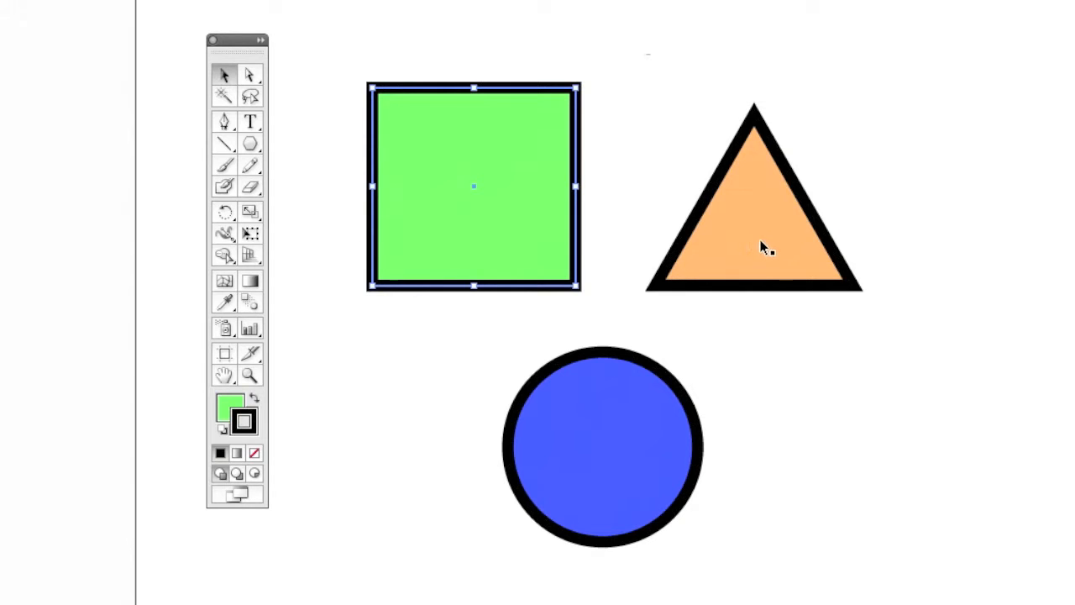
{"action": "left_click", "coordinate": [744, 225], "text": "shift"}
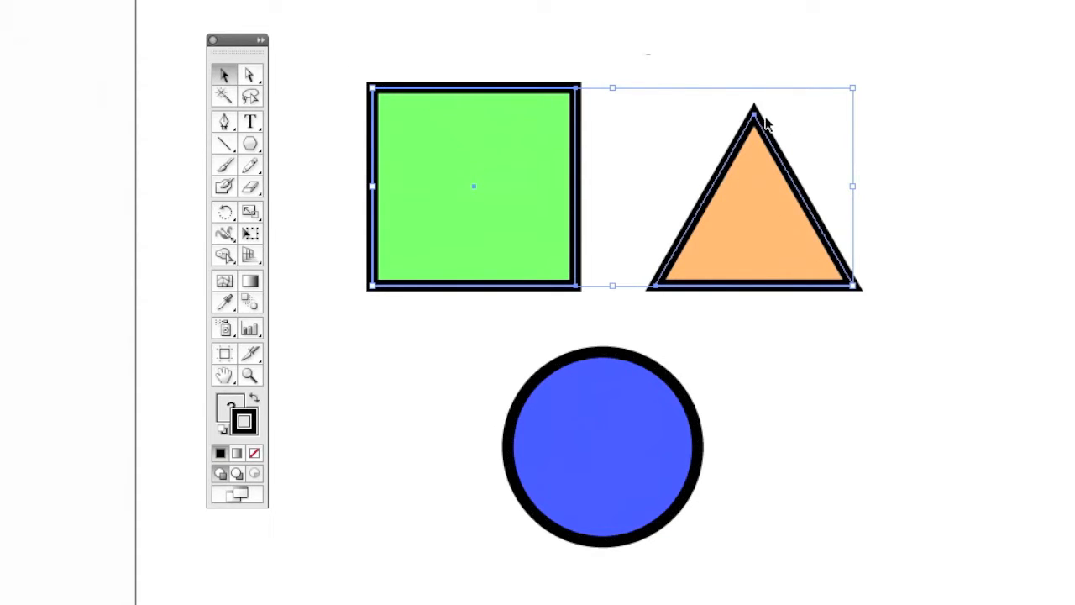
{"action": "left_click_drag", "start_coordinate": [750, 211], "coordinate": [729, 204]}
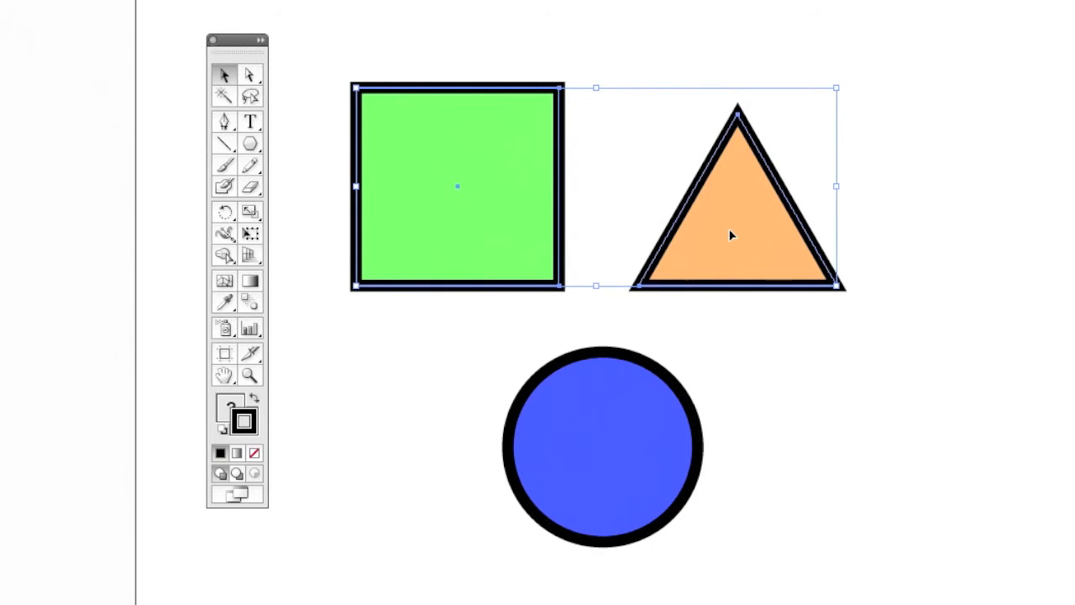
{"action": "left_click", "coordinate": [617, 167]}
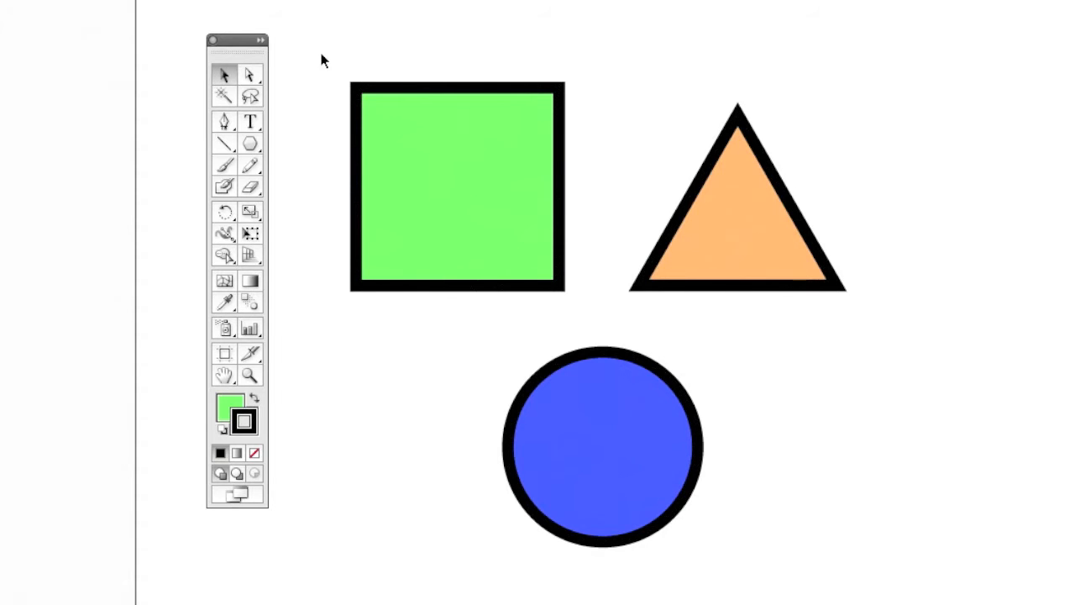
- Select all three shapes with one selection marquee, move them together slightly down and right, and deselect them
{"action": "left_click_drag", "start_coordinate": [326, 44], "coordinate": [778, 470]}
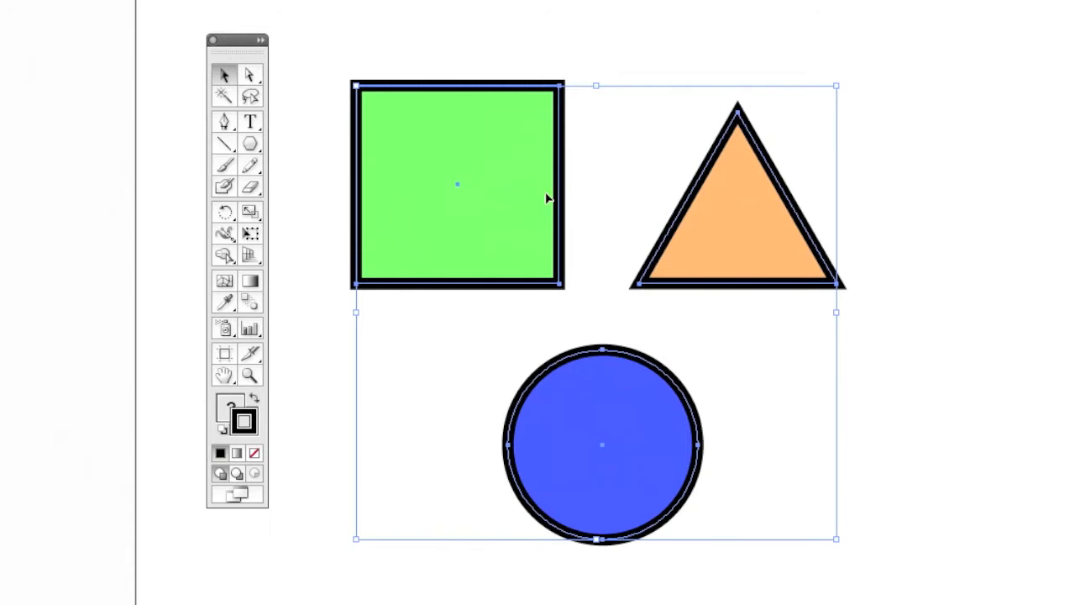
{"action": "mouse_move", "coordinate": [492, 156]}
{"action": "left_mouse_down"}
{"action": "mouse_move", "coordinate": [502, 214]}
{"action": "mouse_move", "coordinate": [542, 189]}
{"action": "mouse_move", "coordinate": [501, 173]}
{"action": "left_mouse_up"}
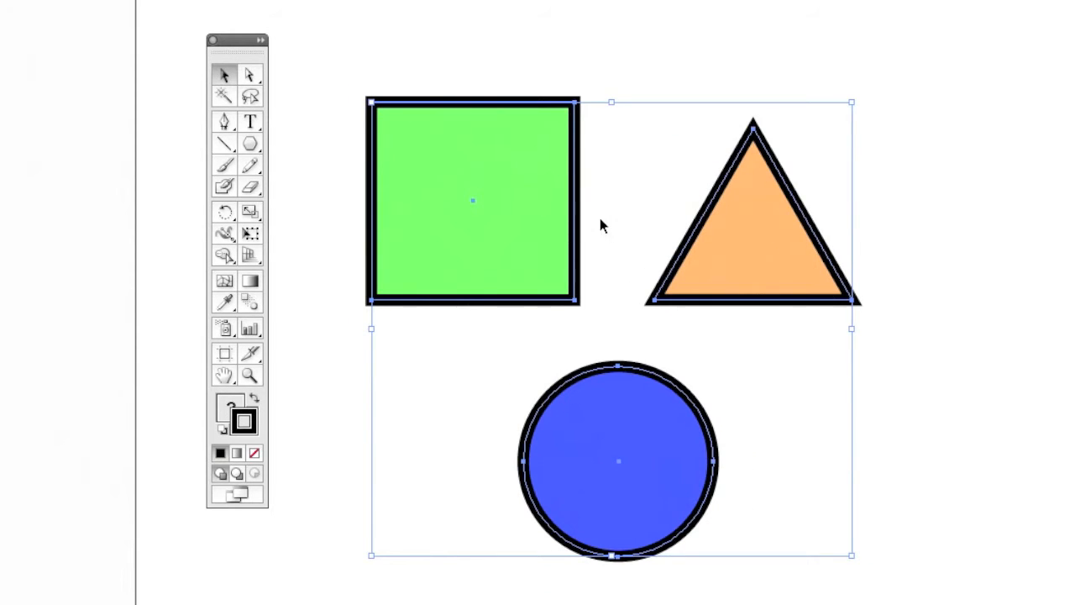
{"action": "left_click", "coordinate": [631, 205]}
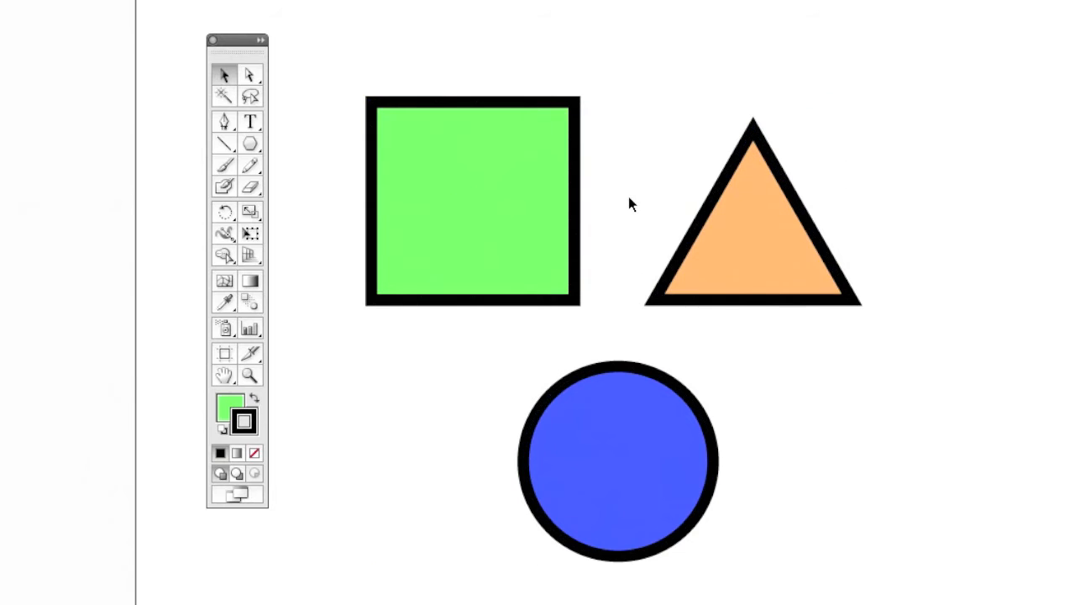
- Resize the orange triangle from its bounding box's upper-left corner so it becomes about half as wide and somewhat taller
{"action": "left_click", "coordinate": [741, 242]}
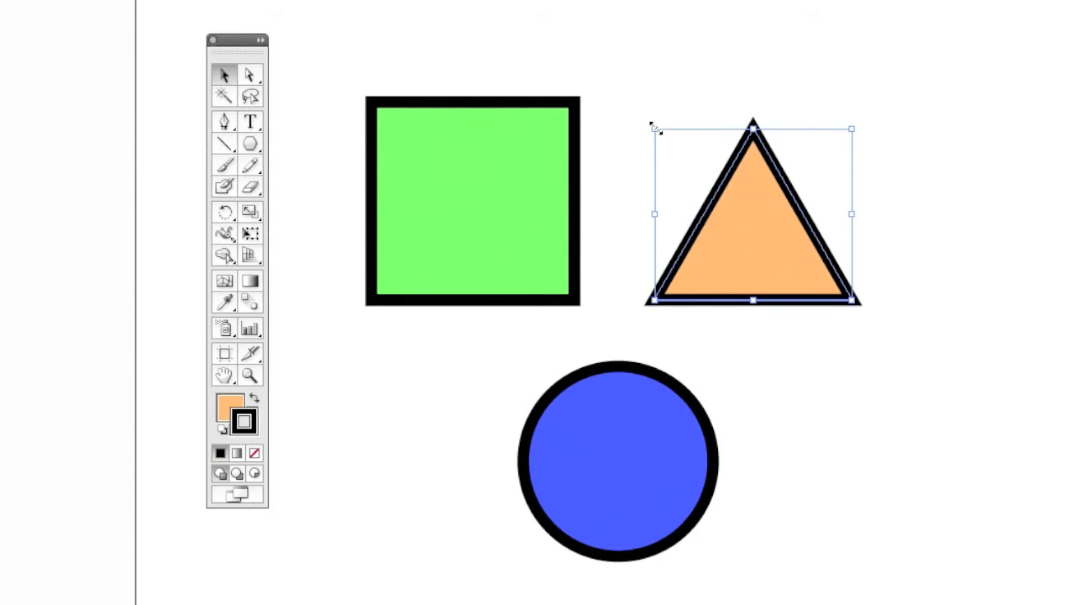
{"action": "left_click_drag", "start_coordinate": [654, 126], "coordinate": [746, 88]}
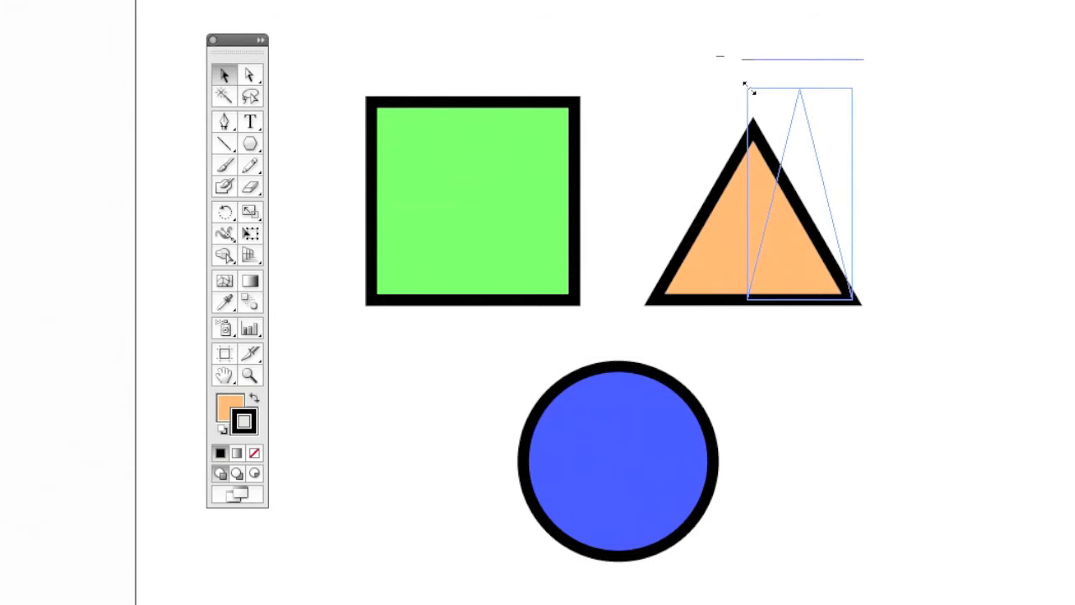
{"action": "left_click_drag", "start_coordinate": [746, 87], "coordinate": [747, 87]}
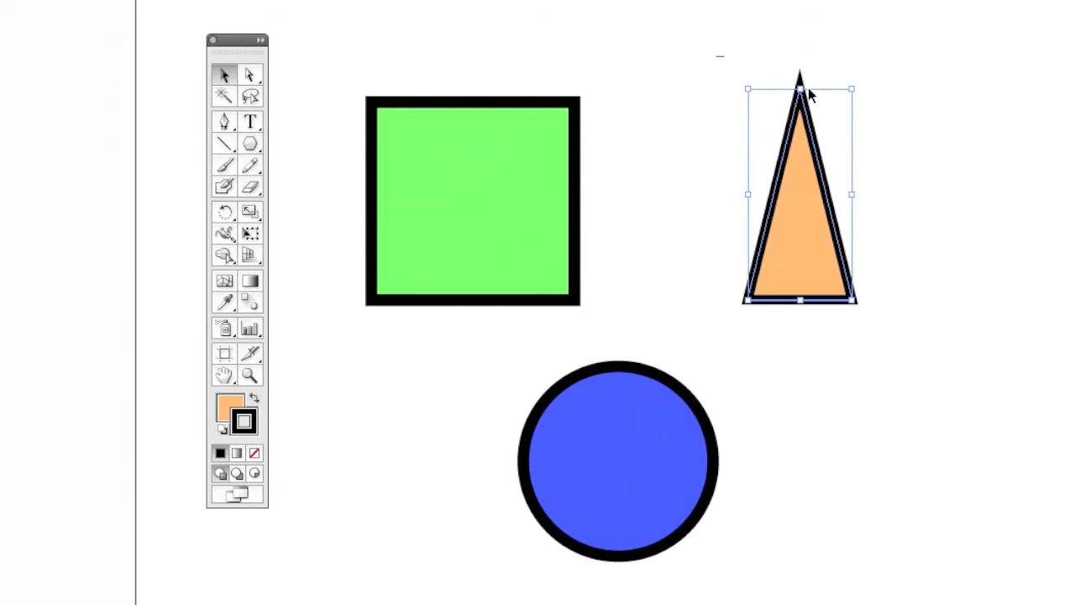
{"action": "left_click", "coordinate": [911, 198]}
- Adjust the orange triangle's height from its top side to make it shorter, and widen it from its left side
{"action": "left_click", "coordinate": [804, 222]}
{"action": "mouse_move", "coordinate": [802, 84]}
{"action": "left_mouse_down"}
{"action": "mouse_move", "coordinate": [799, 224]}
{"action": "mouse_move", "coordinate": [799, 75]}
{"action": "left_mouse_up"}
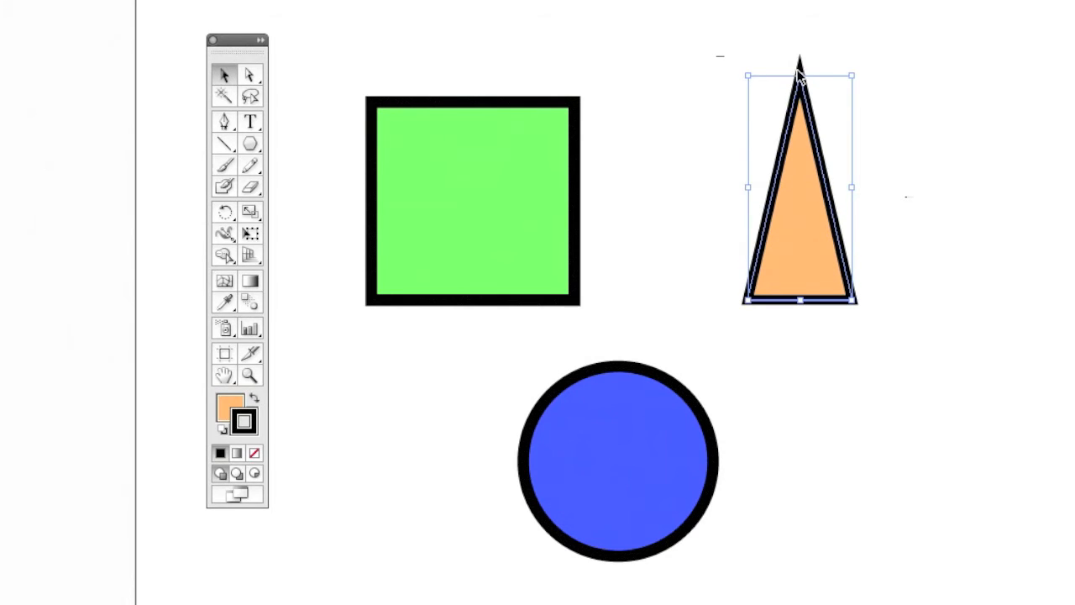
{"action": "left_click_drag", "start_coordinate": [802, 76], "coordinate": [801, 128]}
{"action": "left_click_drag", "start_coordinate": [748, 213], "coordinate": [635, 212]}
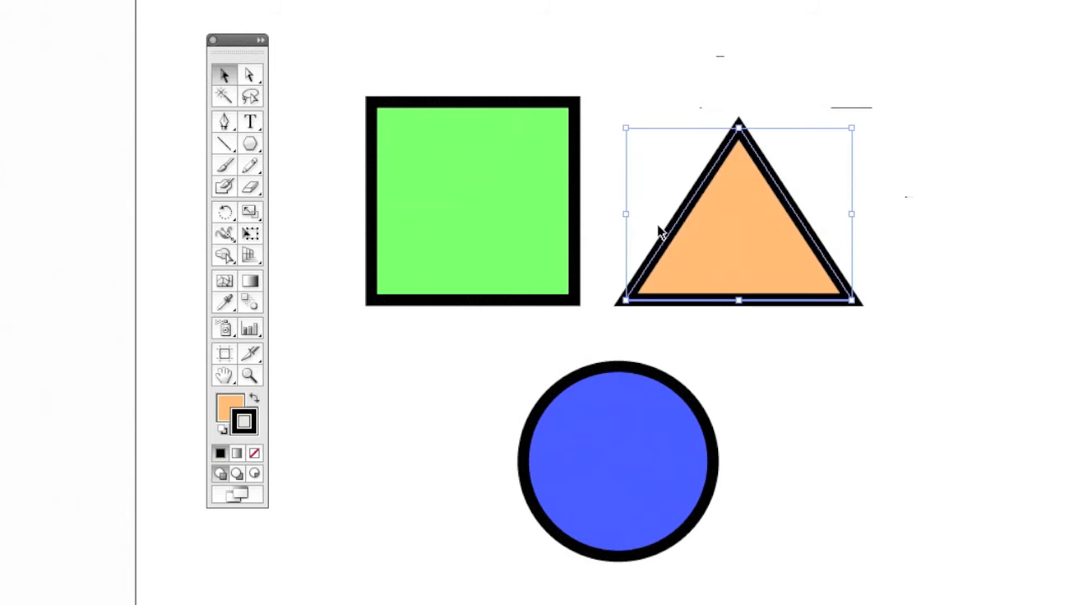
- Scale the orange triangle proportionally down to less than half its size and back up to nearly its former size
{"action": "left_click_drag", "start_coordinate": [623, 120], "coordinate": [758, 217]}
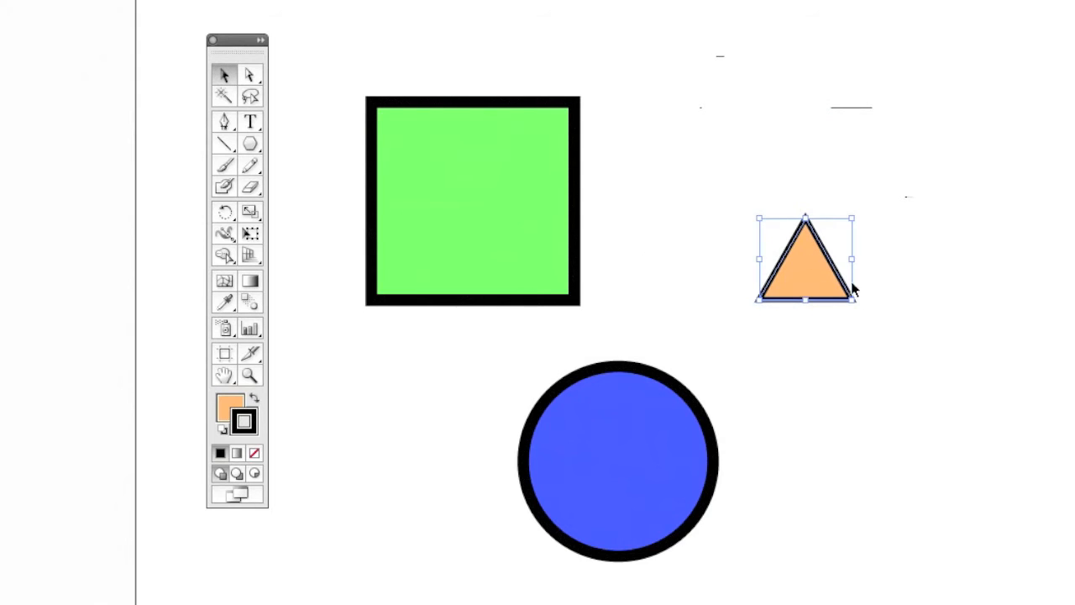
{"action": "left_click", "coordinate": [857, 336]}
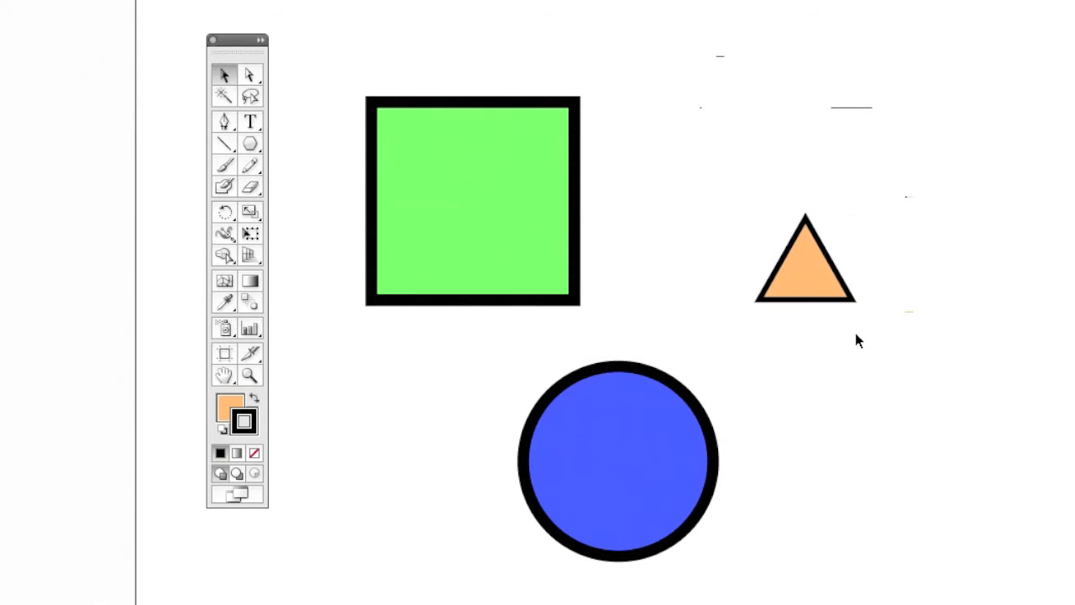
{"action": "left_click", "coordinate": [821, 276]}
{"action": "left_click_drag", "start_coordinate": [759, 214], "coordinate": [657, 131]}
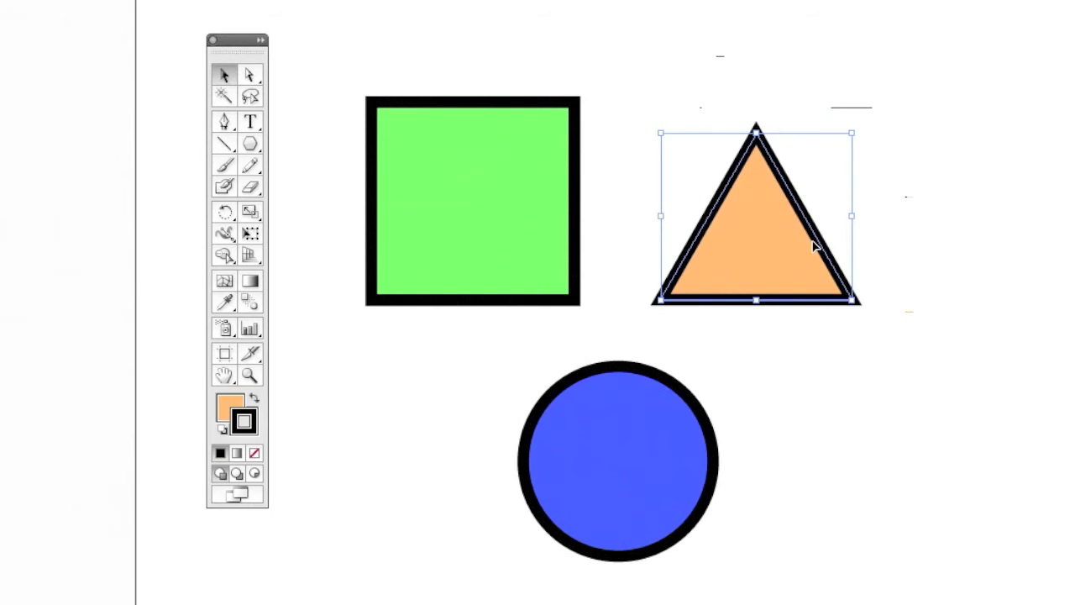
- Select the green square along with the triangle and resize both together to be shorter and slightly narrower
{"action": "left_click", "coordinate": [486, 181], "text": "shift"}
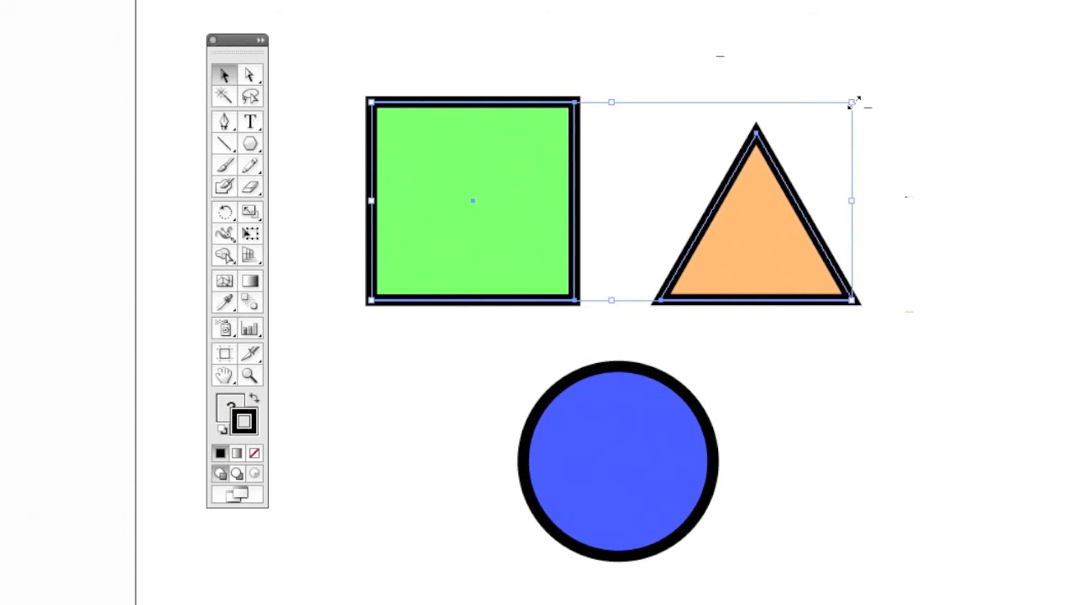
{"action": "left_click_drag", "start_coordinate": [855, 101], "coordinate": [830, 139]}
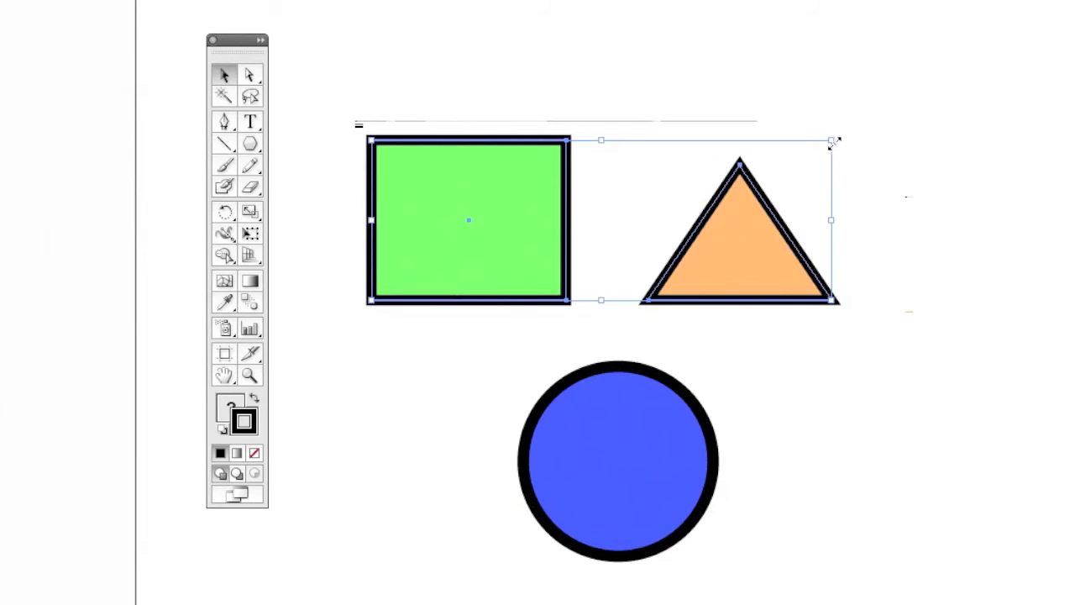
{"action": "left_click", "coordinate": [628, 102]}
- Rotate the orange triangle counterclockwise and back around its centre, and leave it tilted clockwise by roughly 20 degrees
{"action": "left_click", "coordinate": [727, 195]}
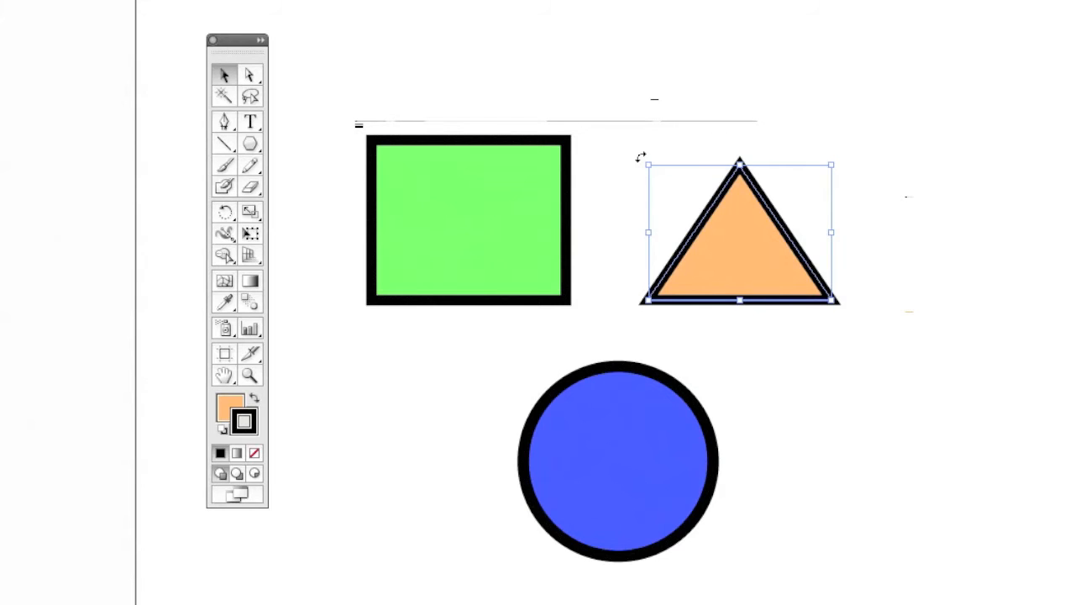
{"action": "left_click_drag", "start_coordinate": [640, 157], "coordinate": [601, 255]}
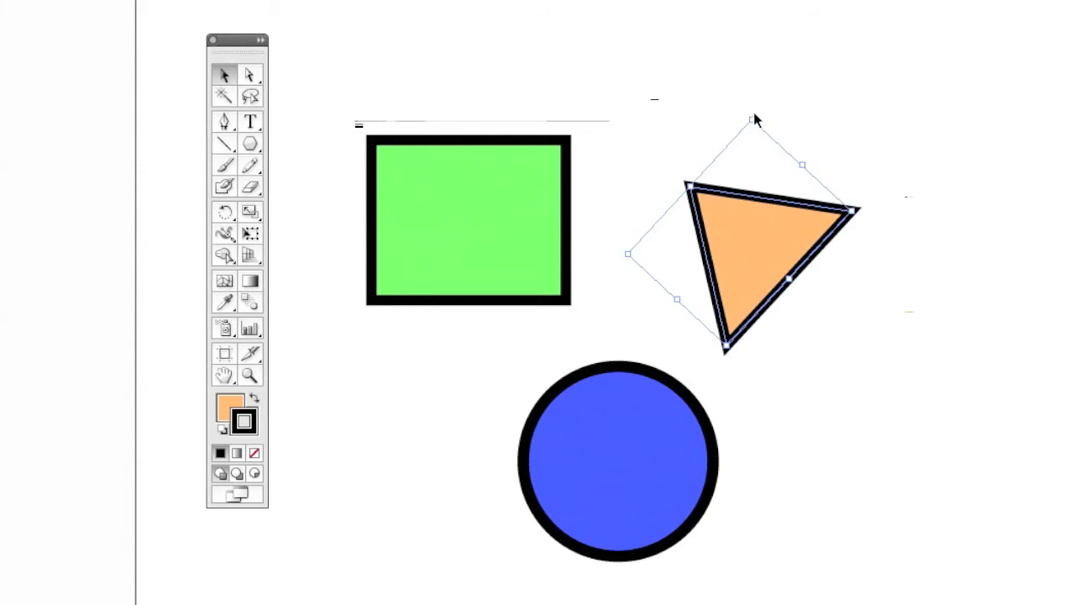
{"action": "left_click_drag", "start_coordinate": [755, 113], "coordinate": [836, 177]}
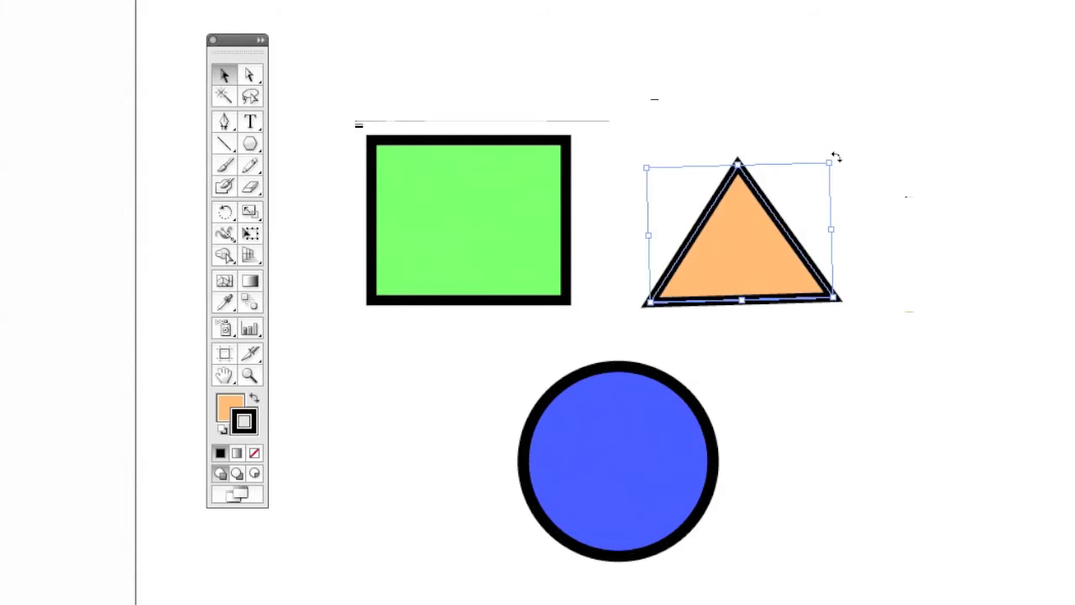
{"action": "left_click_drag", "start_coordinate": [835, 157], "coordinate": [842, 186]}
{"action": "left_click_drag", "start_coordinate": [844, 204], "coordinate": [845, 205]}
- Rotate the green rectangle about 45 degrees counterclockwise so it stands on a corner, and deselect it
{"action": "left_click", "coordinate": [446, 186]}
{"action": "left_click_drag", "start_coordinate": [574, 135], "coordinate": [497, 91]}
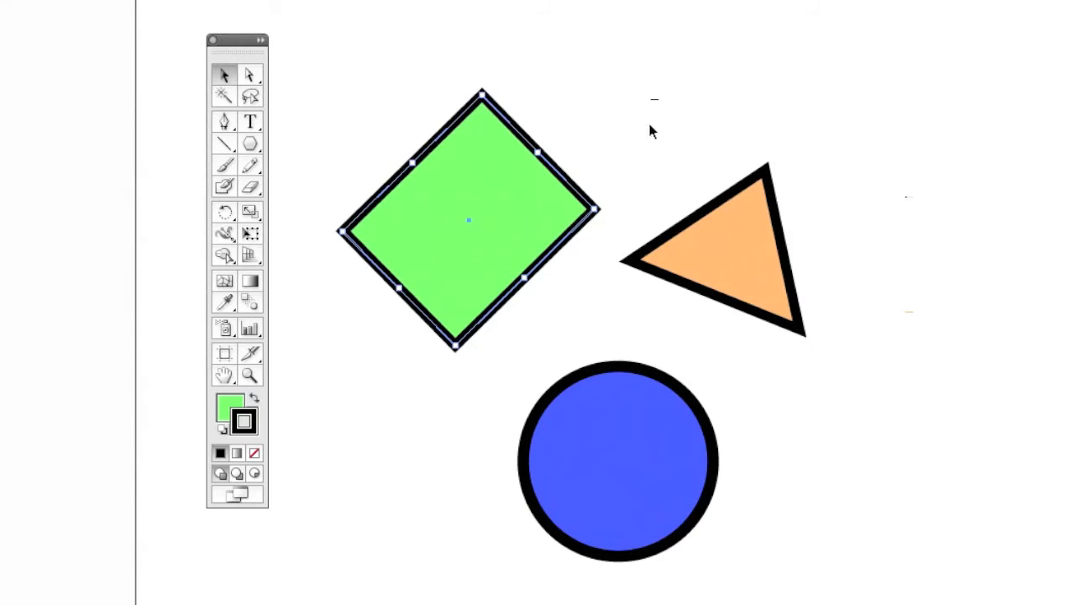
{"action": "left_click", "coordinate": [638, 131]}
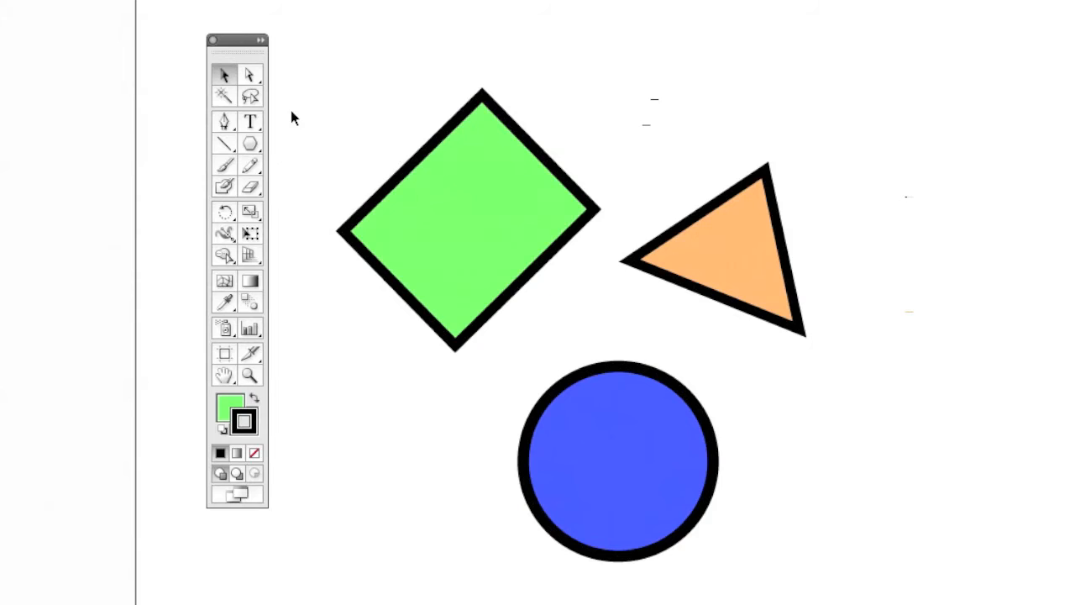
- With the Direct Selection tool, move only the green shape's top anchor point to the right and deselect the shape
{"action": "left_click", "coordinate": [250, 76]}
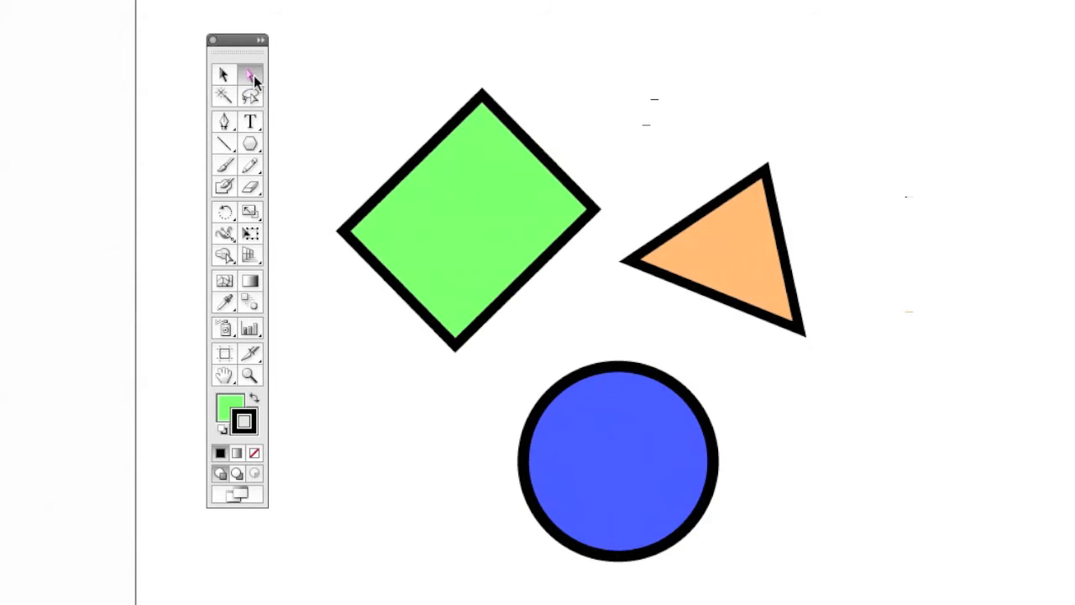
{"action": "left_click", "coordinate": [485, 131]}
{"action": "left_click", "coordinate": [385, 113]}
{"action": "left_click", "coordinate": [477, 176]}
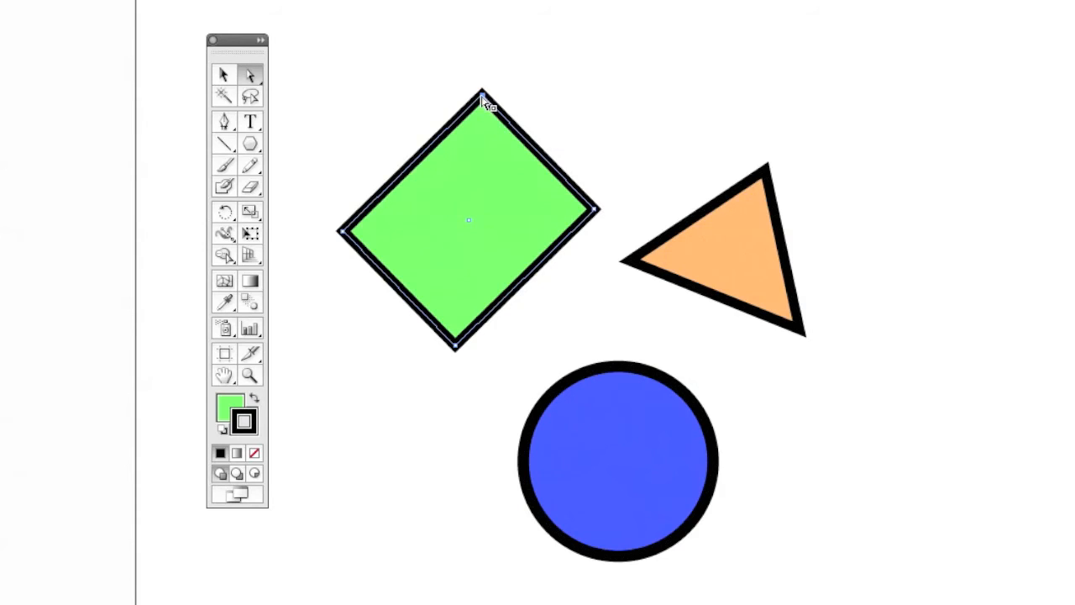
{"action": "left_click_drag", "start_coordinate": [483, 97], "coordinate": [571, 91]}
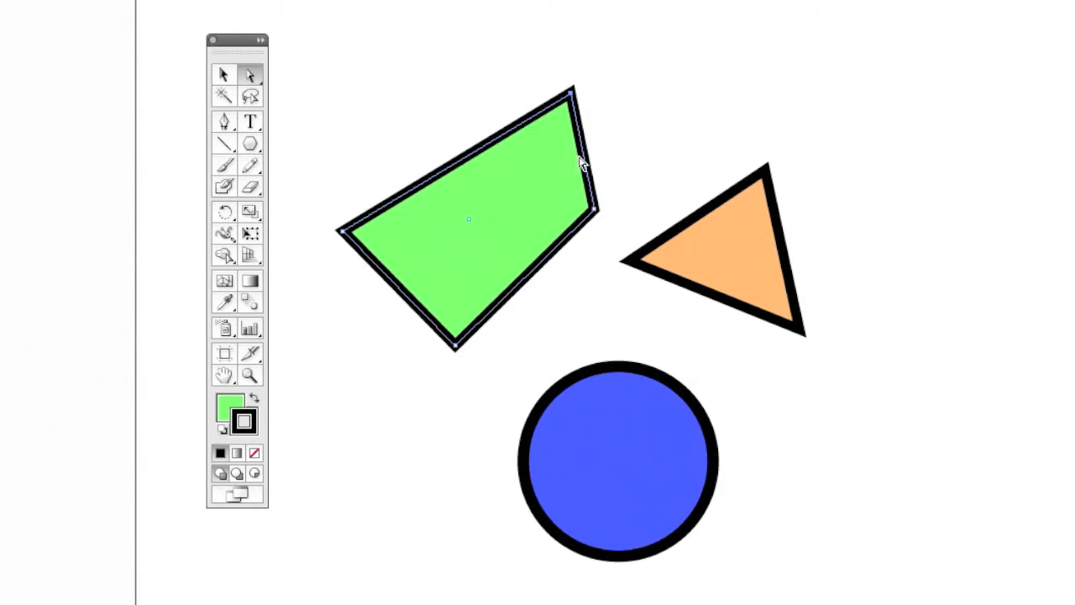
{"action": "left_click", "coordinate": [618, 126]}
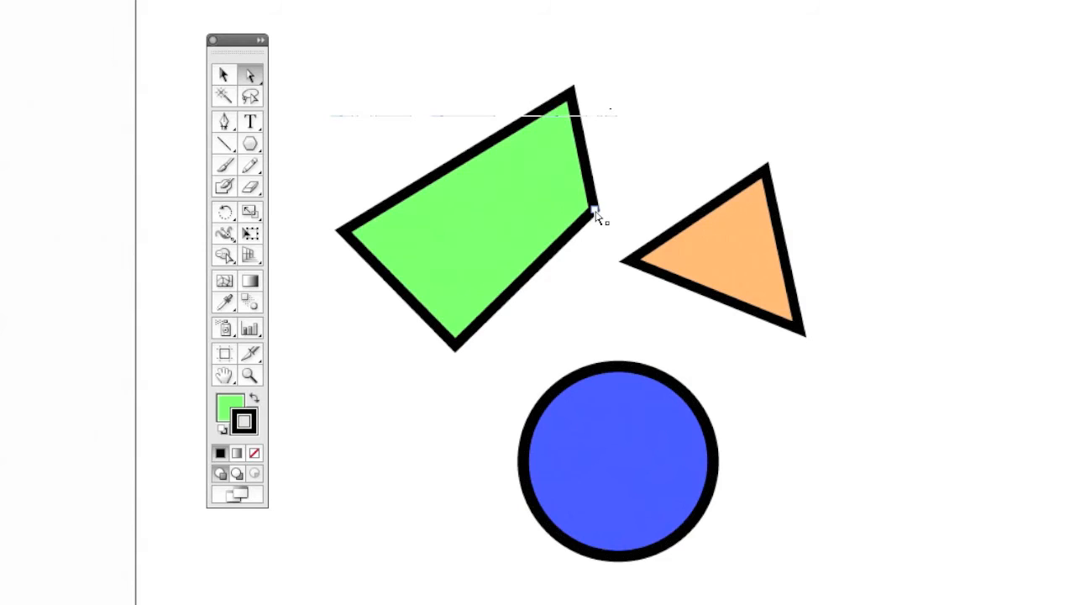
- Reshape the green shape by moving its right anchor outward, its top anchor down and left, and its left anchor inward
{"action": "left_click_drag", "start_coordinate": [595, 210], "coordinate": [672, 208]}
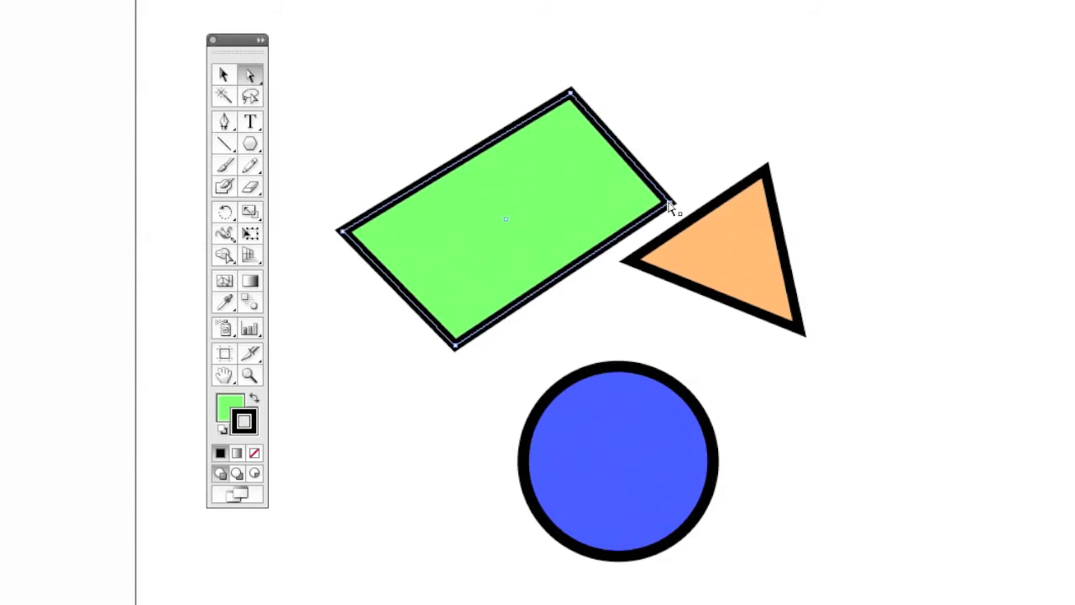
{"action": "left_click_drag", "start_coordinate": [570, 93], "coordinate": [513, 175]}
{"action": "left_click_drag", "start_coordinate": [339, 233], "coordinate": [395, 239]}
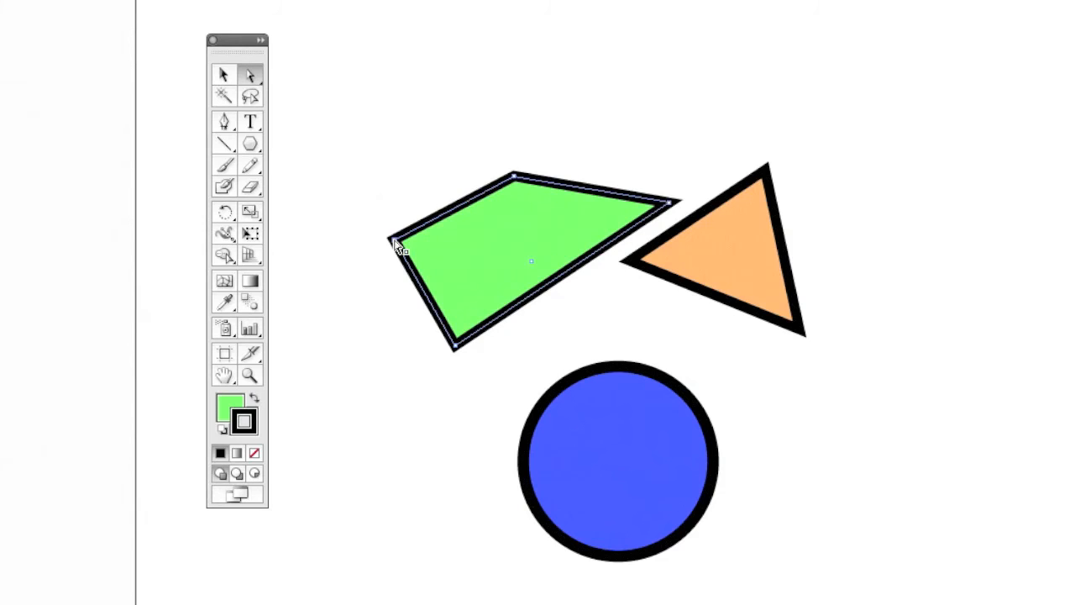
{"action": "left_click", "coordinate": [401, 202]}
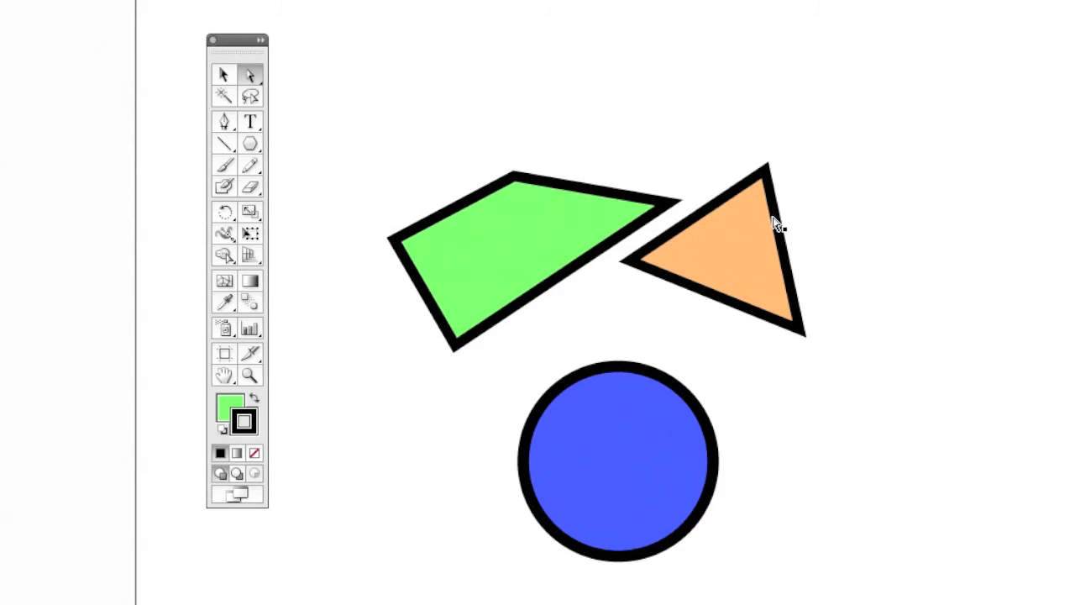
- Select the right edge segment of the orange triangle on its own and move it outward to the right
{"action": "left_click", "coordinate": [766, 178]}
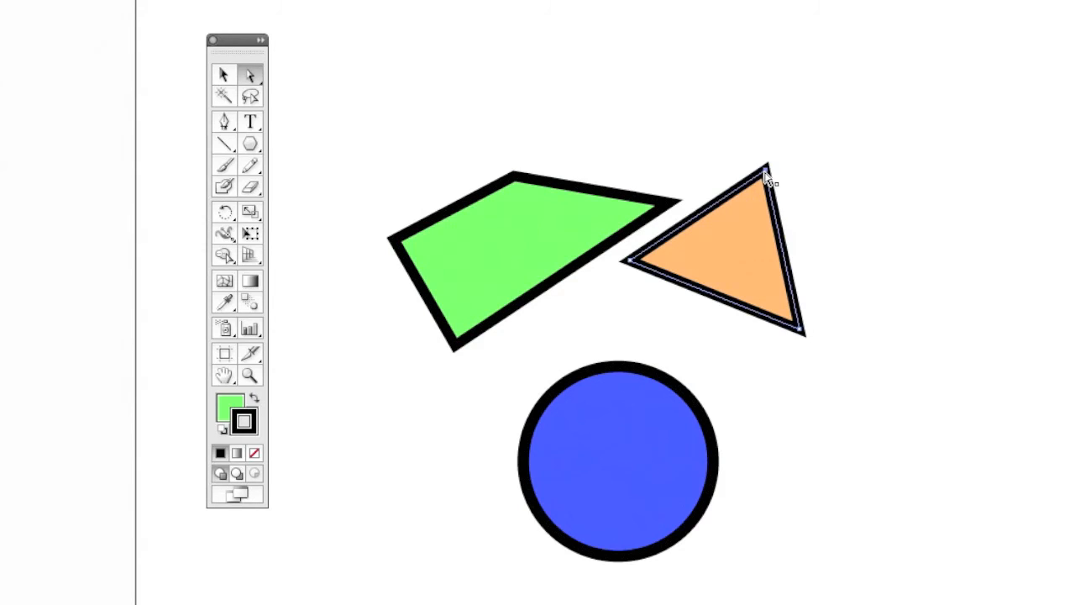
{"action": "left_click", "coordinate": [792, 257]}
{"action": "left_click", "coordinate": [781, 251]}
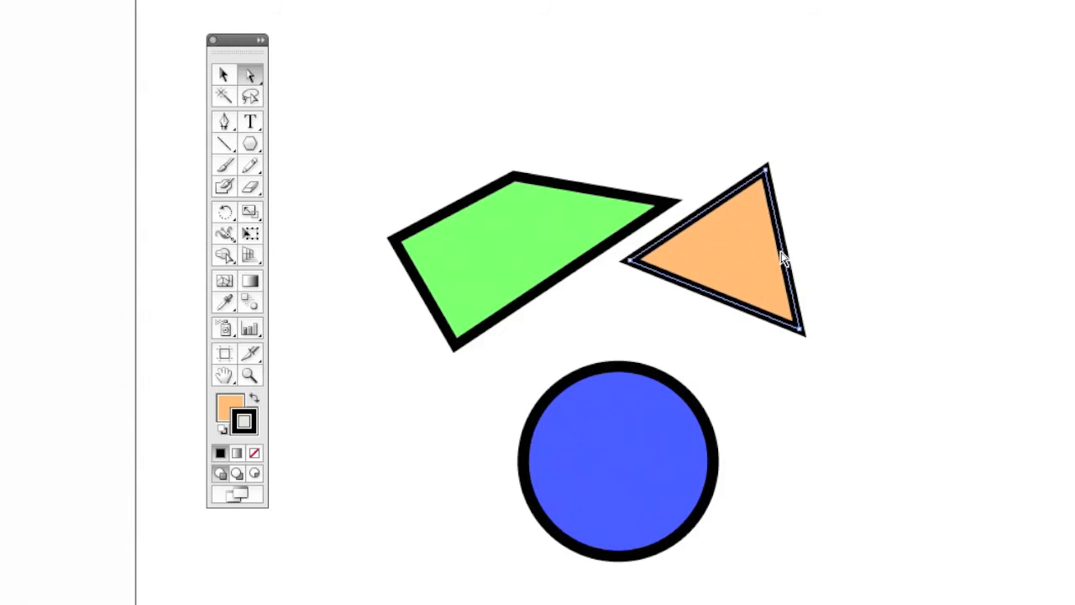
{"action": "left_click_drag", "start_coordinate": [780, 222], "coordinate": [869, 219]}
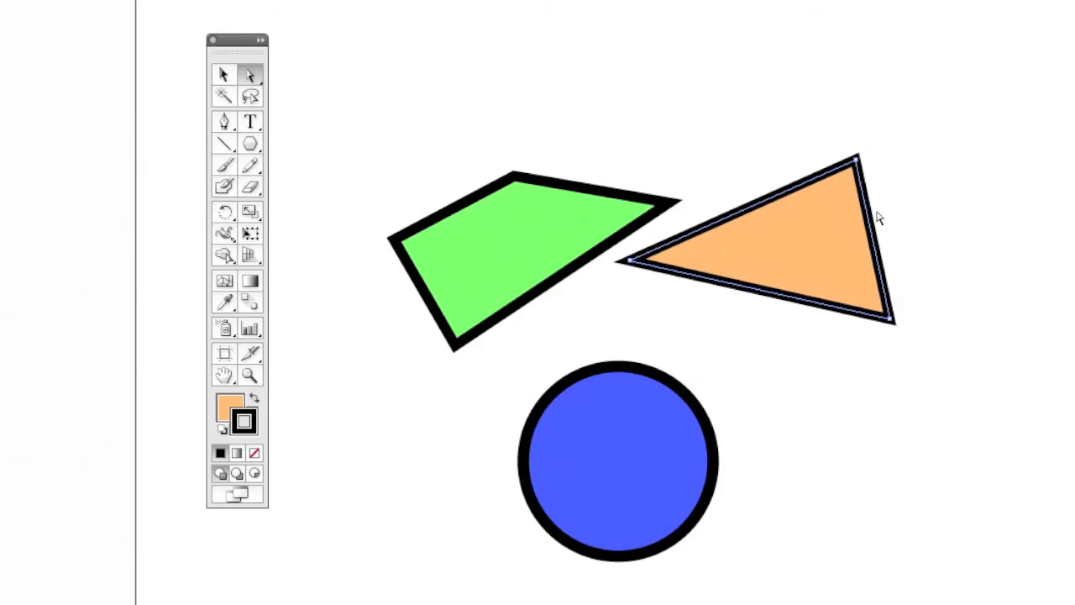
- Move the triangle's right edge segment back to the left and slightly up, and deselect the triangle
{"action": "left_click_drag", "start_coordinate": [867, 218], "coordinate": [790, 233]}
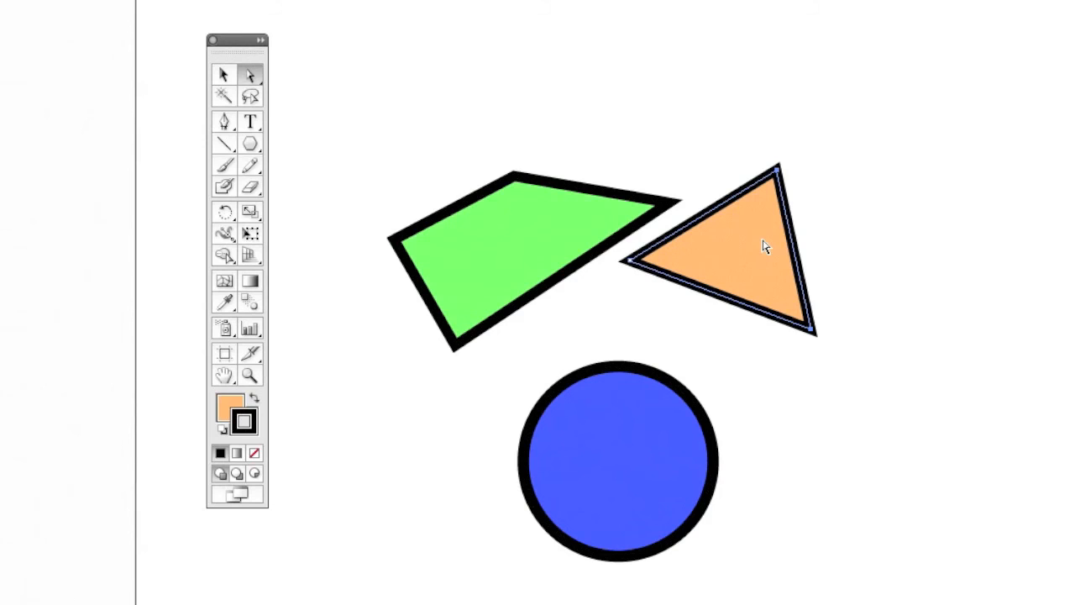
{"action": "mouse_move", "coordinate": [814, 333]}
{"action": "left_mouse_down"}
{"action": "mouse_move", "coordinate": [848, 346]}
{"action": "mouse_move", "coordinate": [807, 280]}
{"action": "mouse_move", "coordinate": [817, 316]}
{"action": "left_mouse_up"}
{"action": "left_click", "coordinate": [663, 192]}
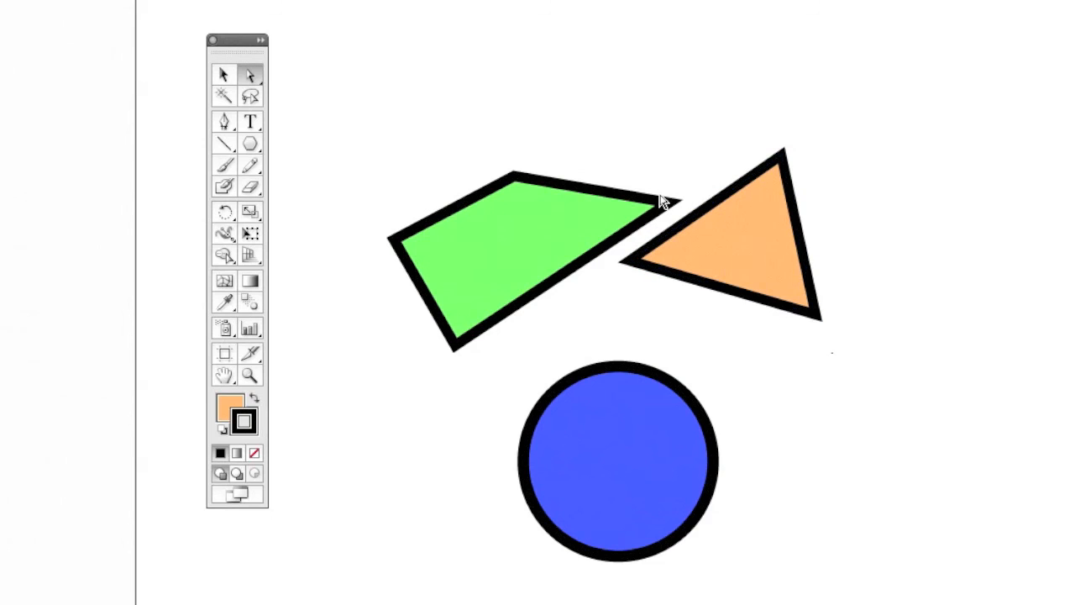
- Move only the green shape's left, top and right anchor points together, up and to the left
{"action": "left_click", "coordinate": [669, 207]}
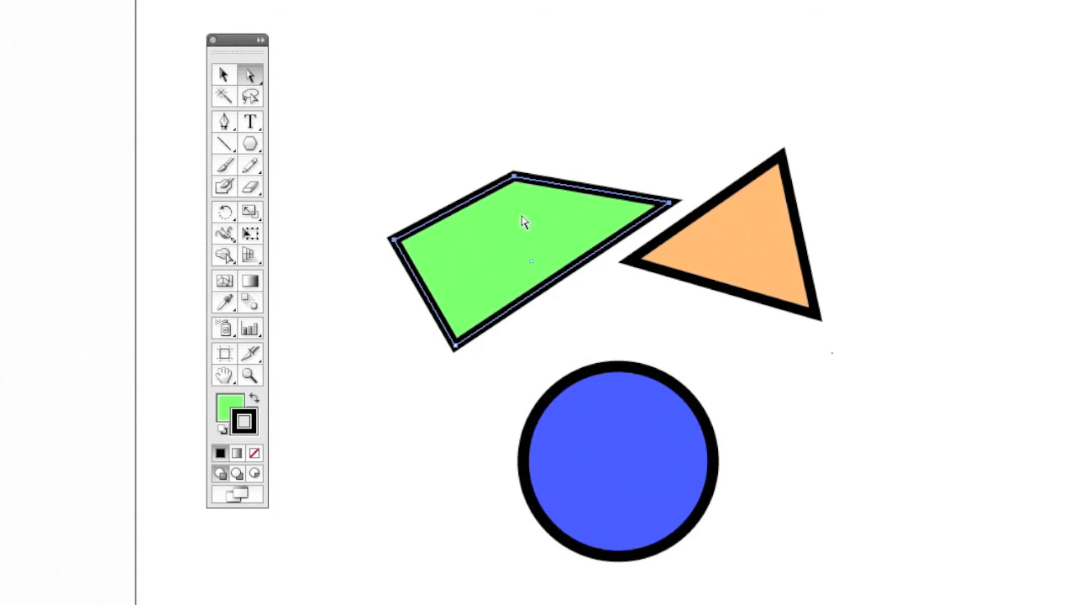
{"action": "left_click_drag", "start_coordinate": [512, 175], "coordinate": [411, 137]}
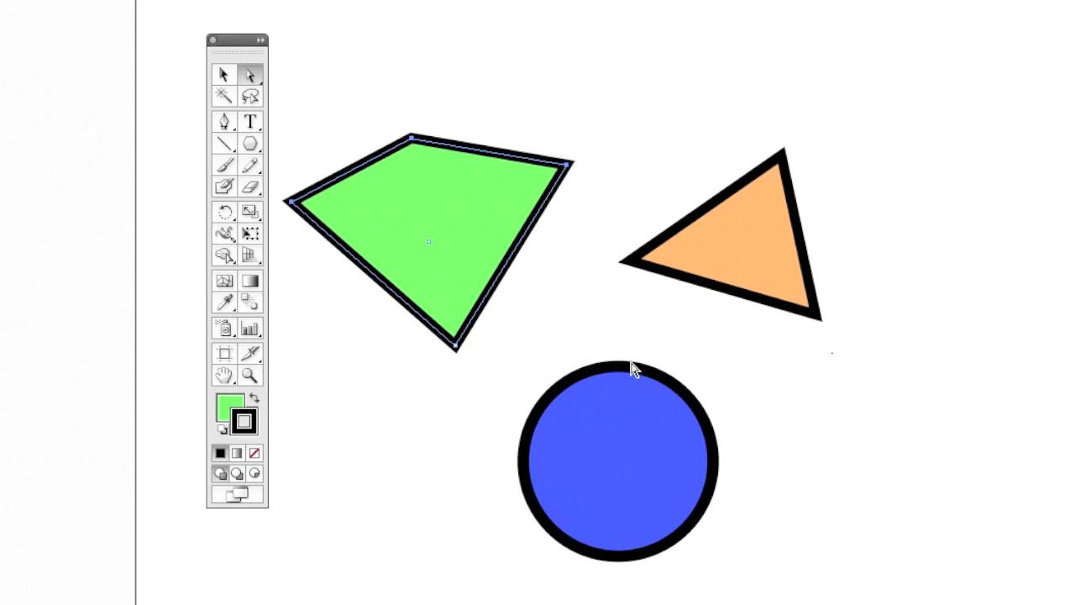
- Reshape the blue circle by nudging its top anchor slightly up and swinging that anchor's right direction handle upward, and deselect it
{"action": "left_click", "coordinate": [625, 399]}
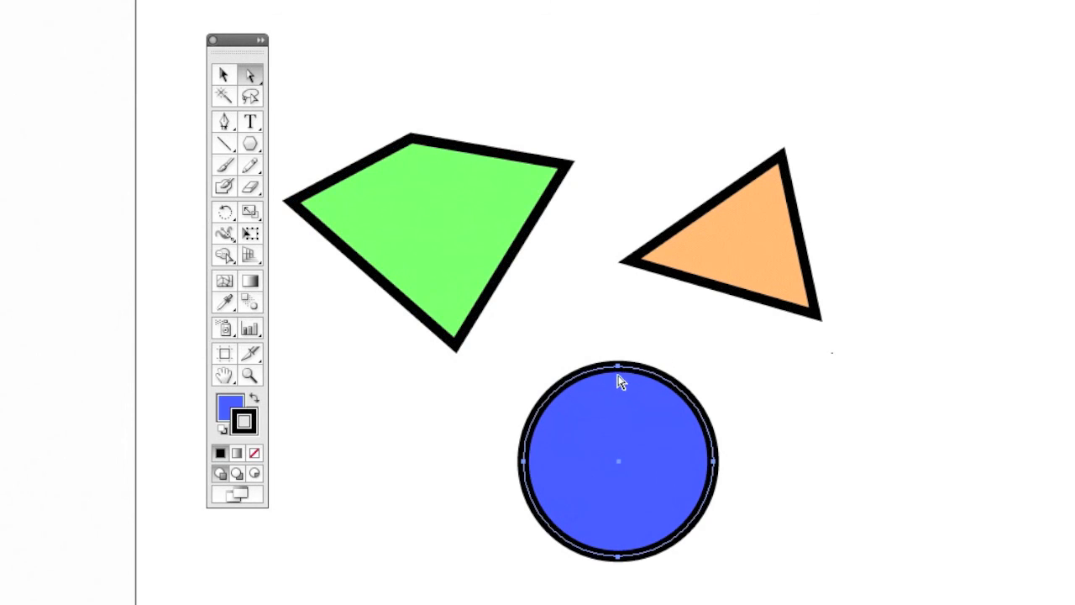
{"action": "left_click", "coordinate": [619, 371]}
{"action": "mouse_move", "coordinate": [619, 369]}
{"action": "left_mouse_down"}
{"action": "mouse_move", "coordinate": [623, 335]}
{"action": "mouse_move", "coordinate": [623, 362]}
{"action": "left_mouse_up"}
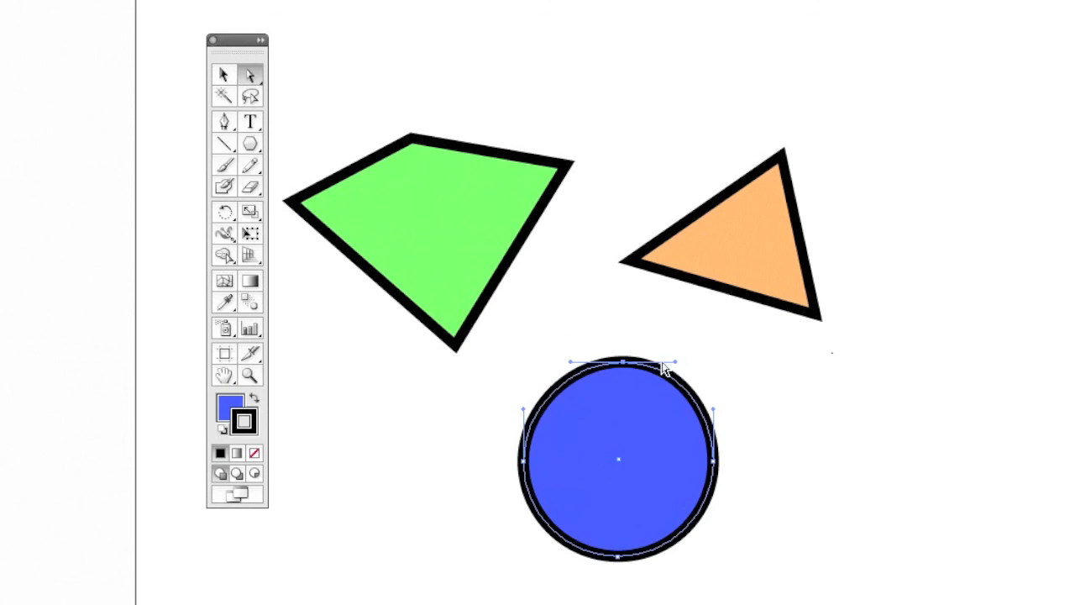
{"action": "left_click_drag", "start_coordinate": [674, 366], "coordinate": [680, 299]}
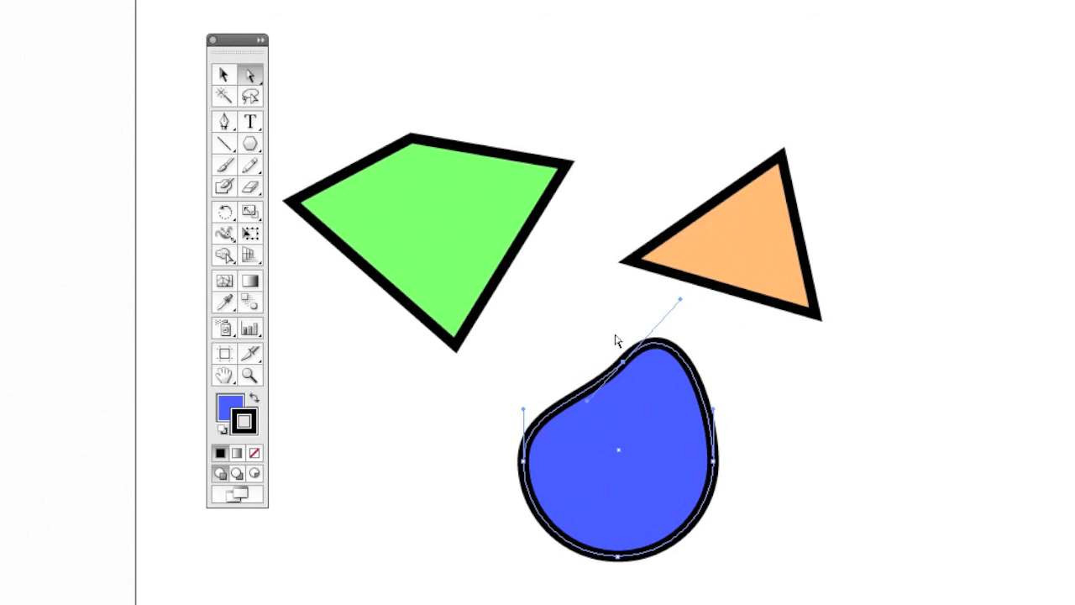
{"action": "left_click", "coordinate": [567, 336]}
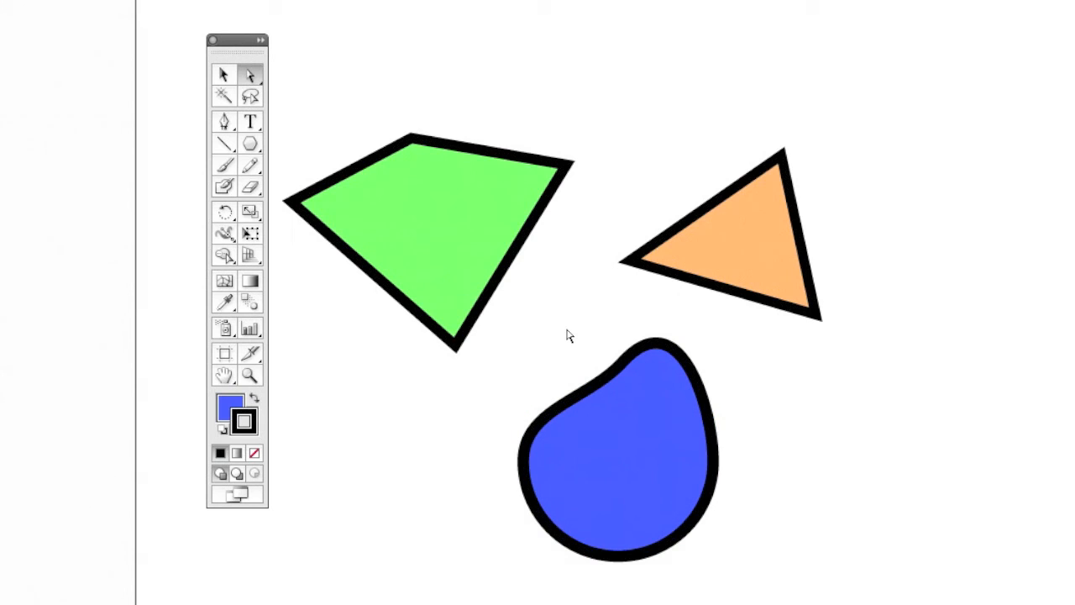